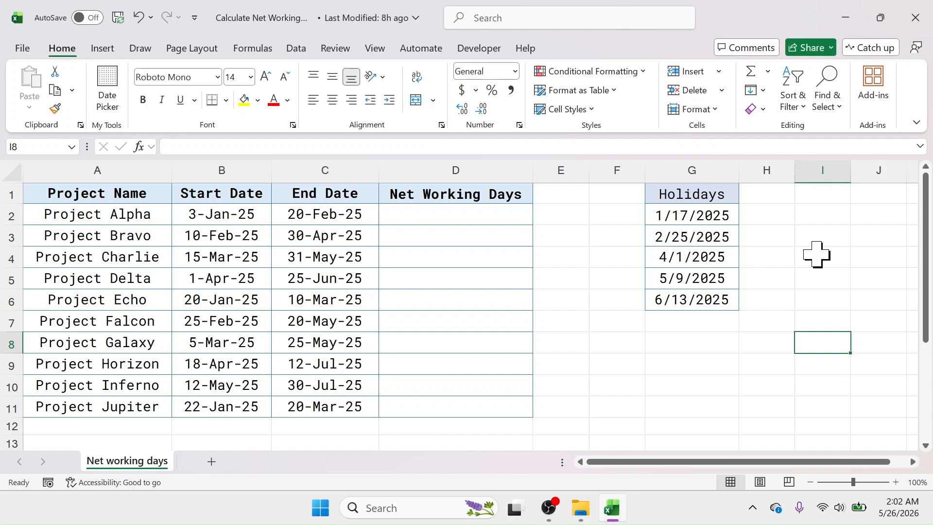
- Review the project names, start dates and end dates in the table, and the holiday dates in G2:G6
drag(95, 190, 100, 411)
drag(228, 191, 224, 408)
drag(343, 188, 308, 403)
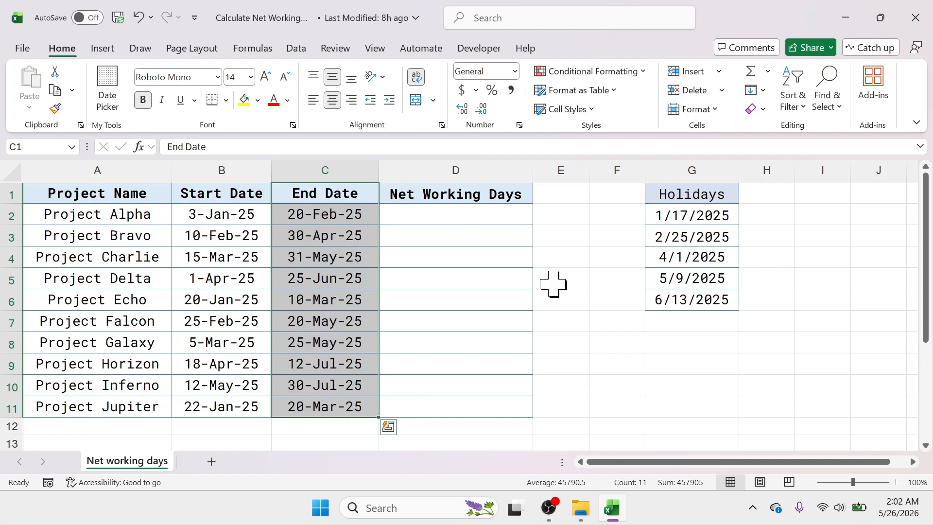
click(476, 219)
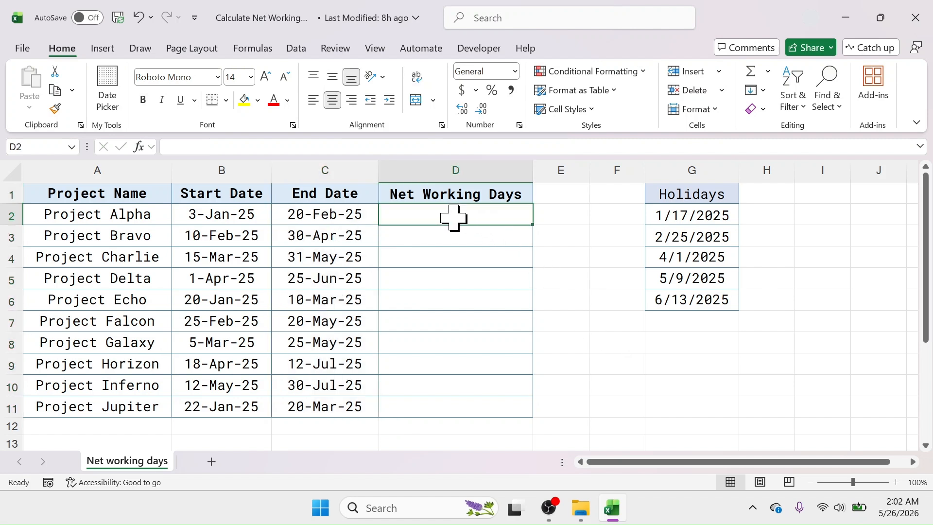
click(226, 216)
click(330, 216)
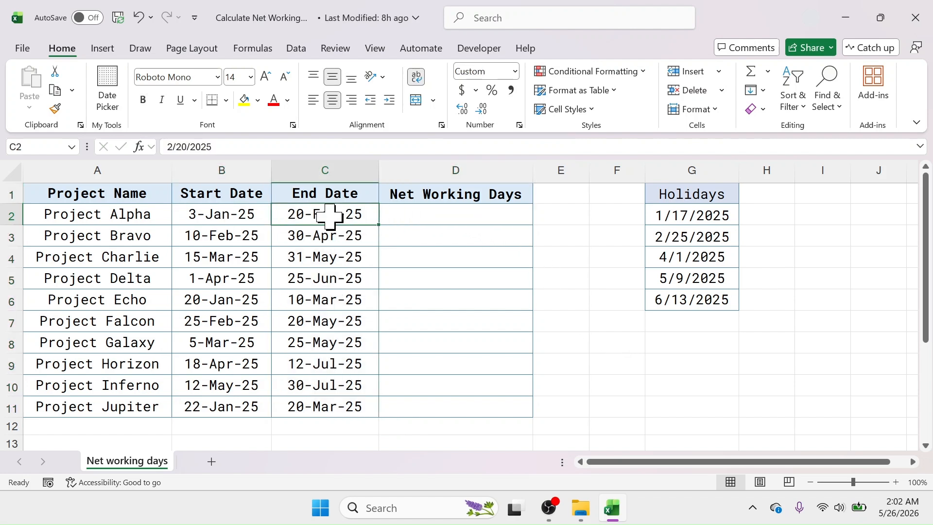
drag(698, 214, 689, 300)
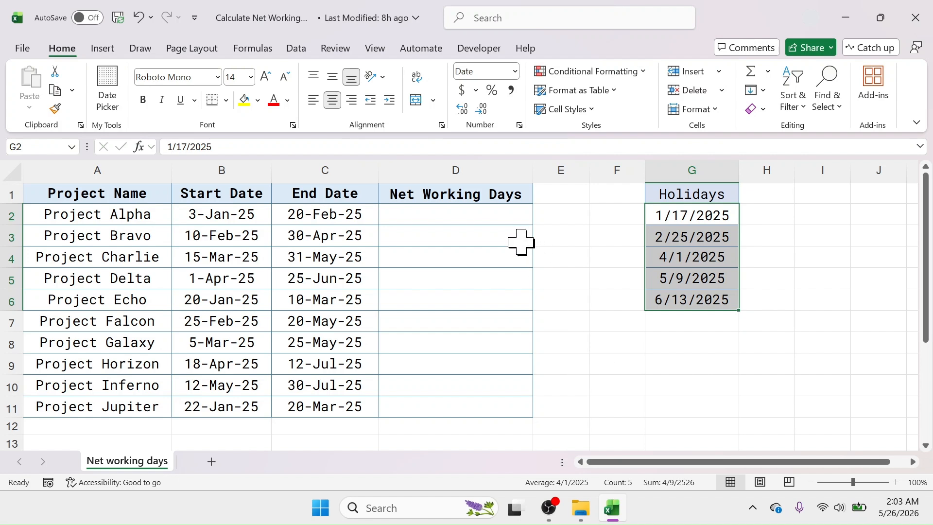
- Start a NETWORKDAYS formula in D2 with B2 as the start date and C2 as the end date
click(444, 215)
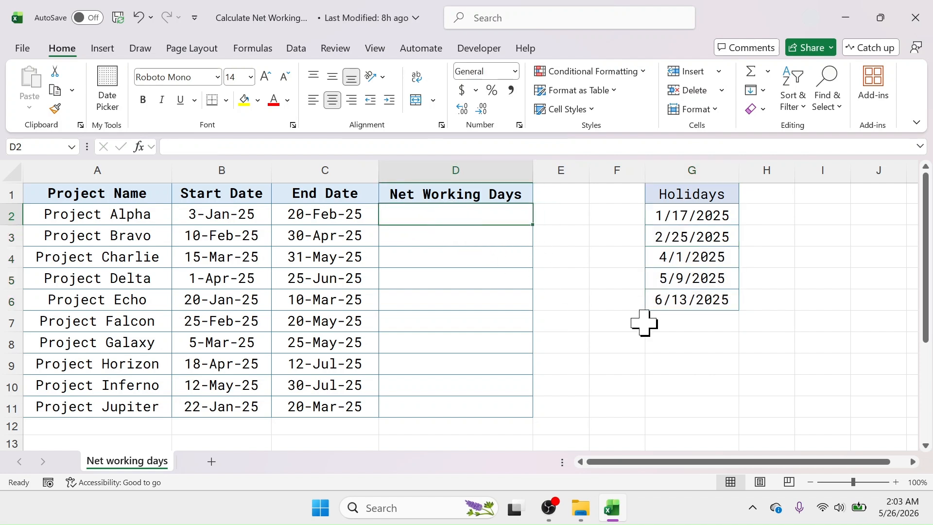
text(=NET)
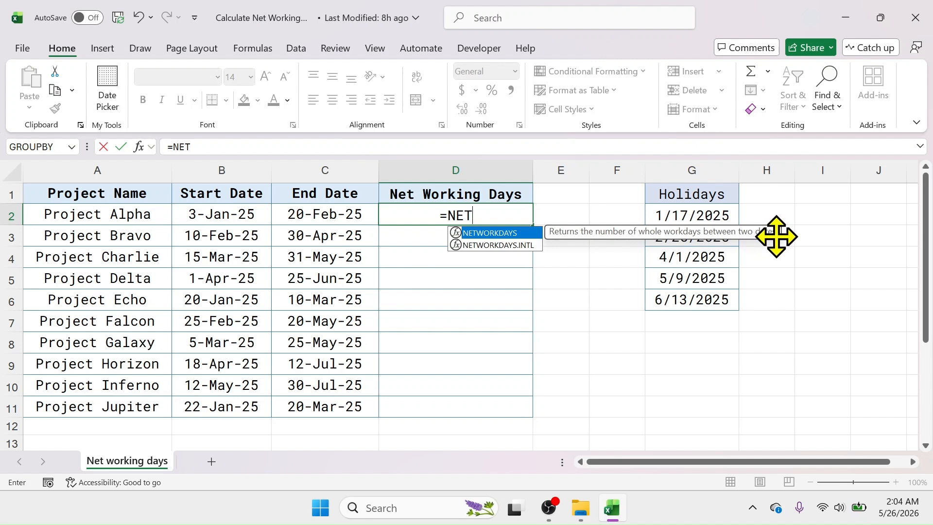
click(499, 245)
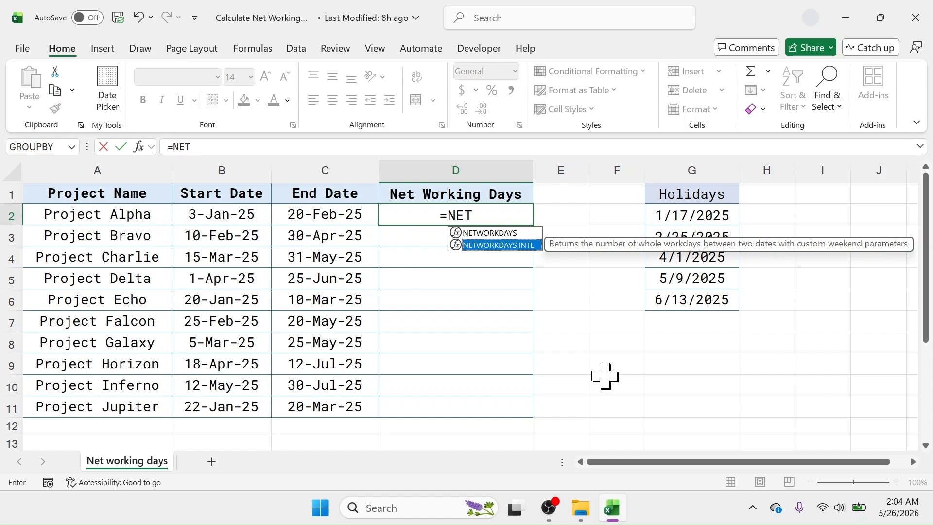
key(Up)
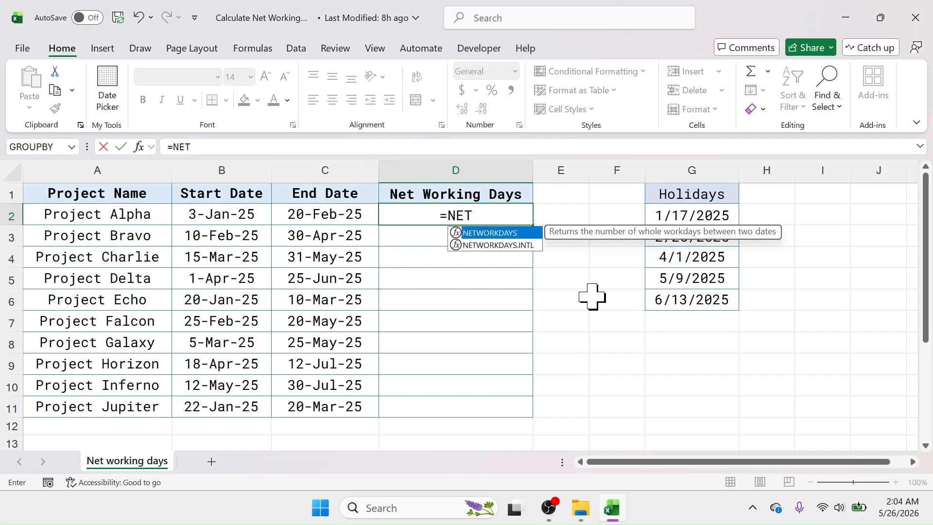
double_click(494, 234)
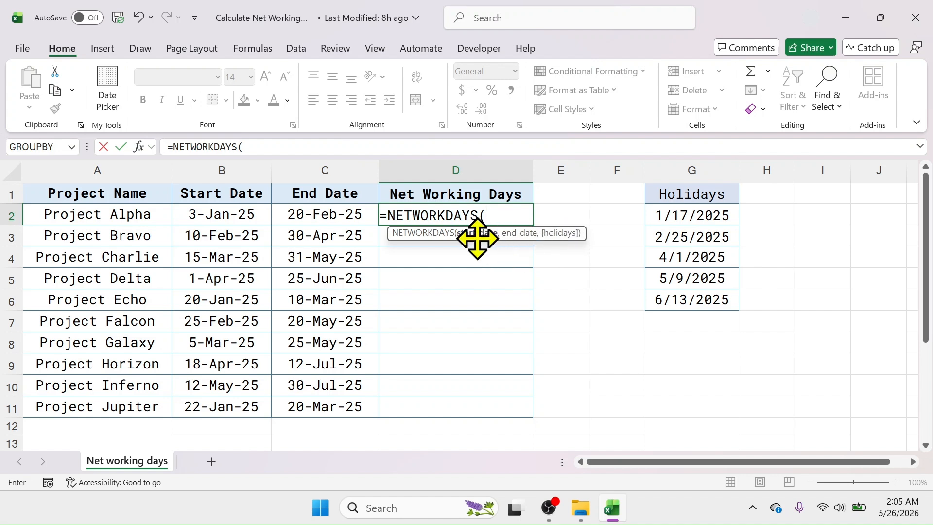
click(225, 212)
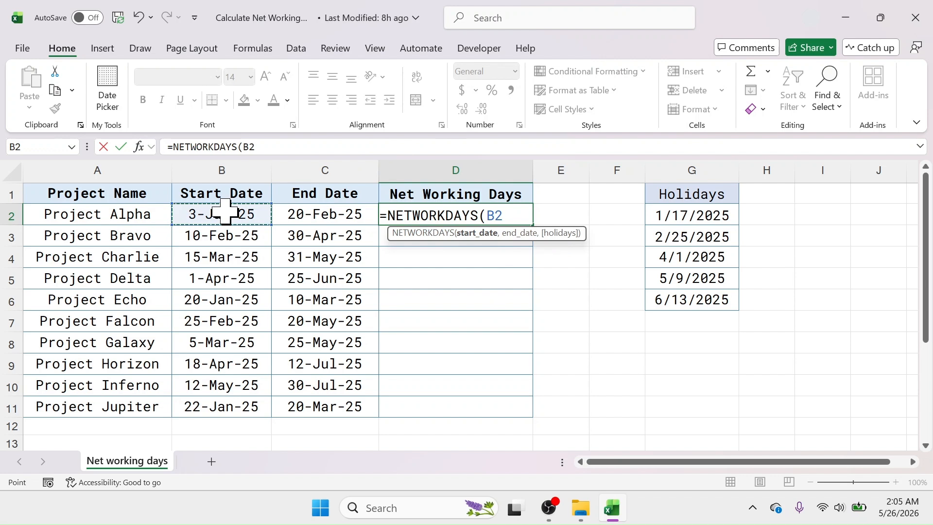
text(,)
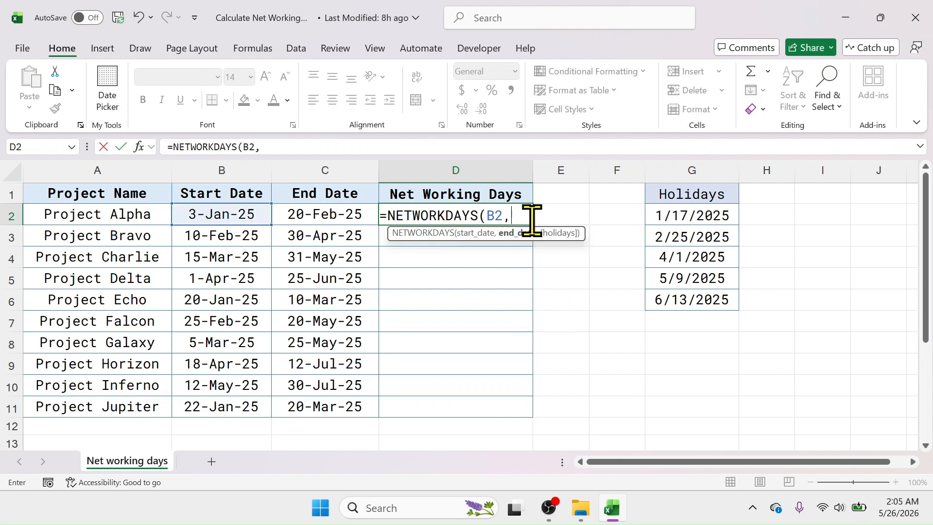
click(326, 214)
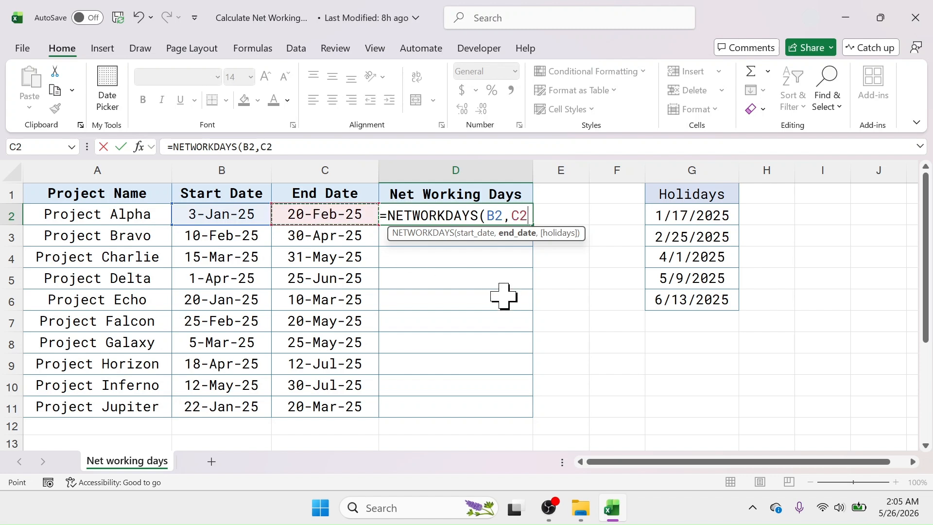
text(,)
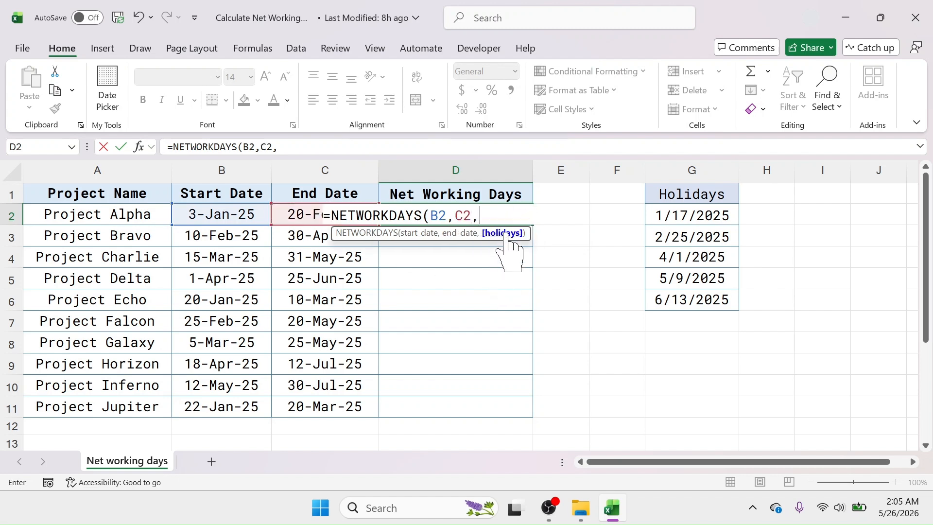
- Add the absolute range $G$2:$G$6 as the holidays argument and complete the NETWORKDAYS formula in D2
drag(708, 214, 701, 299)
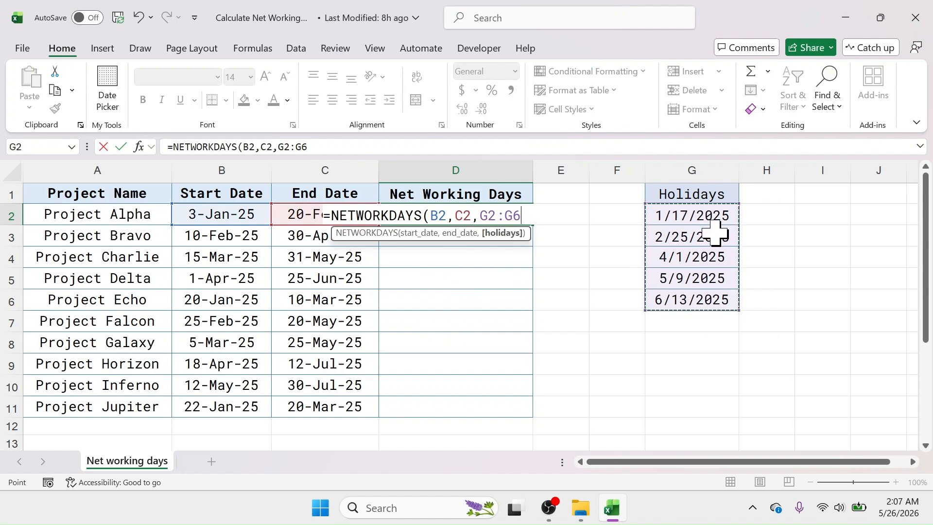
key(F4)
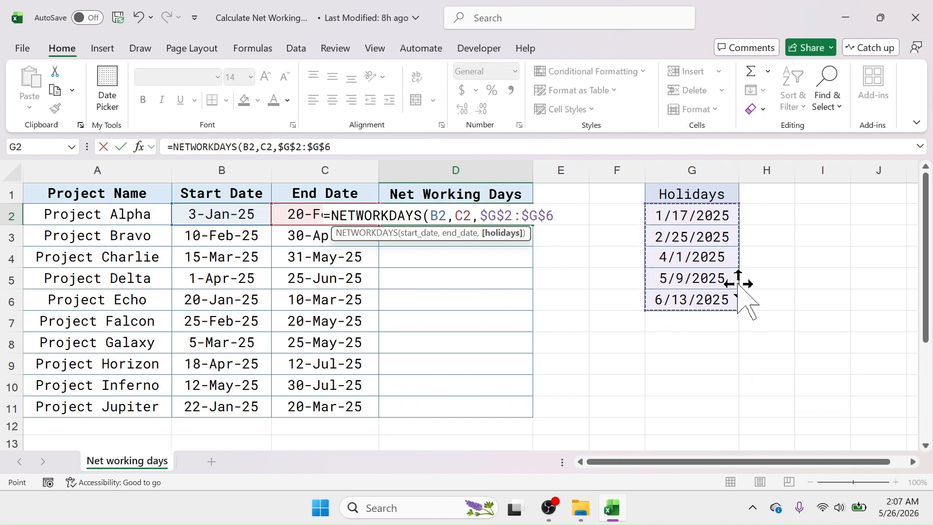
text())
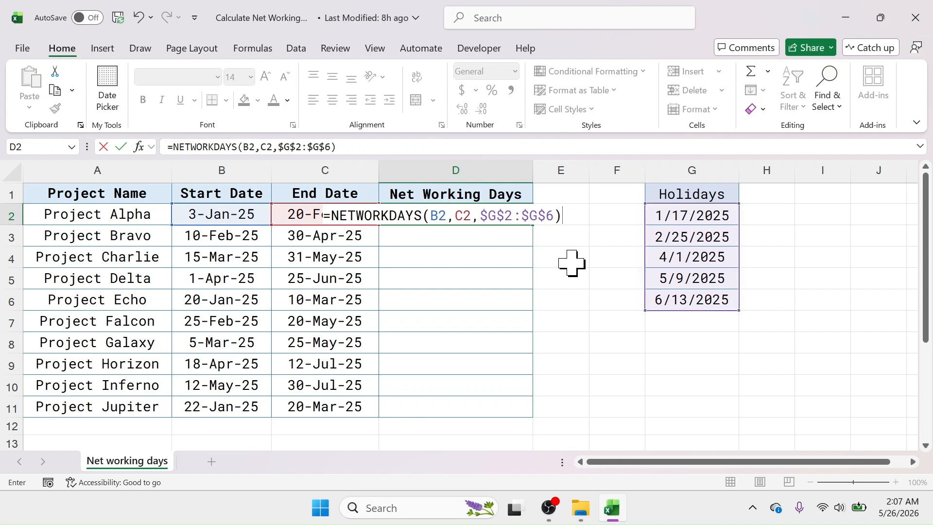
key(Return)
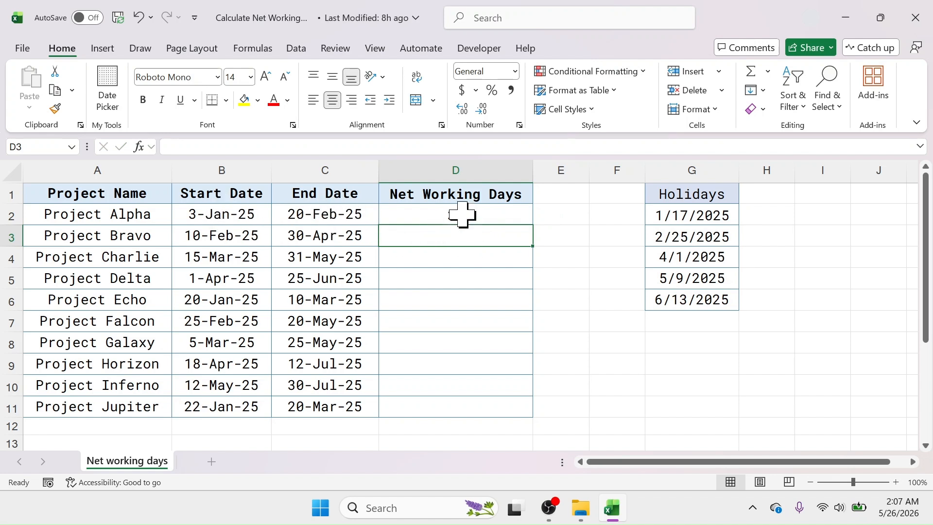
- Fill the NETWORKDAYS formula from D2 down to D11 and check several of the copied formulas
click(482, 217)
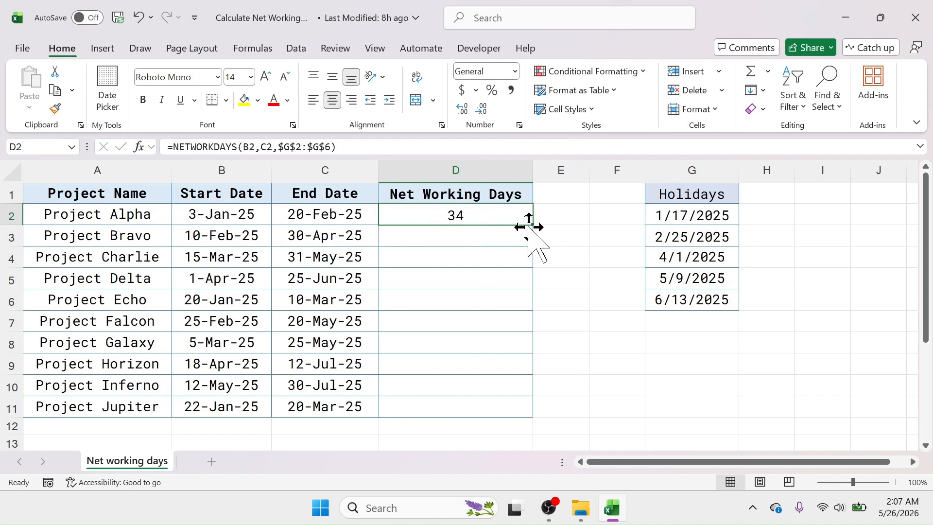
drag(533, 228, 511, 411)
click(518, 320)
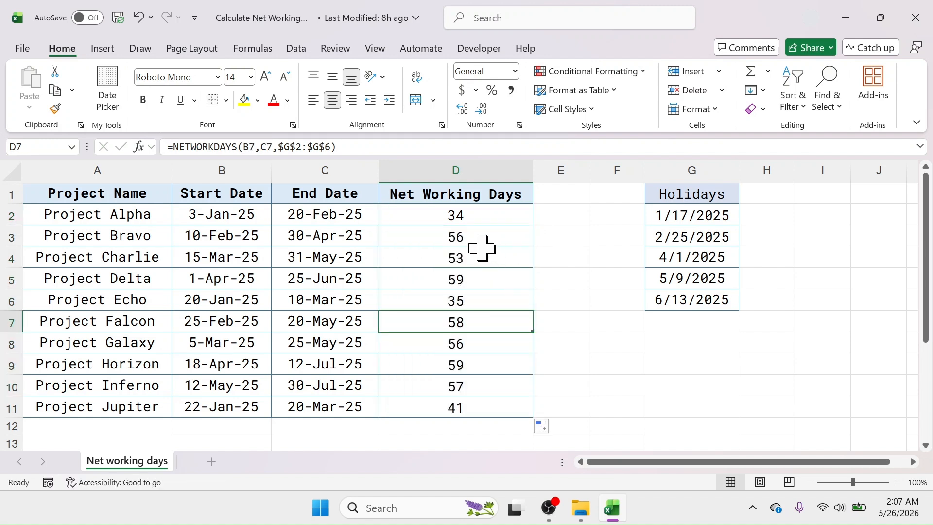
click(437, 240)
click(475, 257)
click(475, 322)
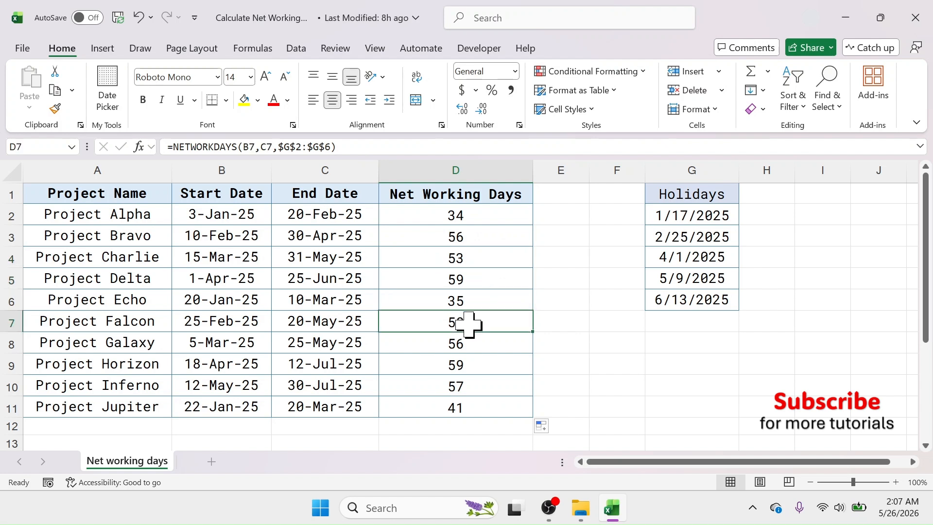
click(466, 385)
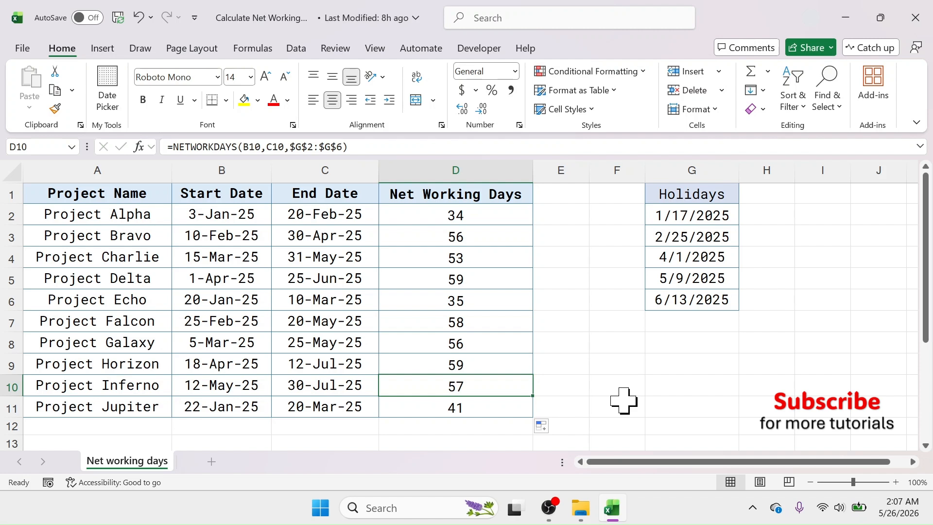
- Start a NETWORKDAYS.INTL formula in E2 with B2 as the start date and C2 as the end date
click(560, 213)
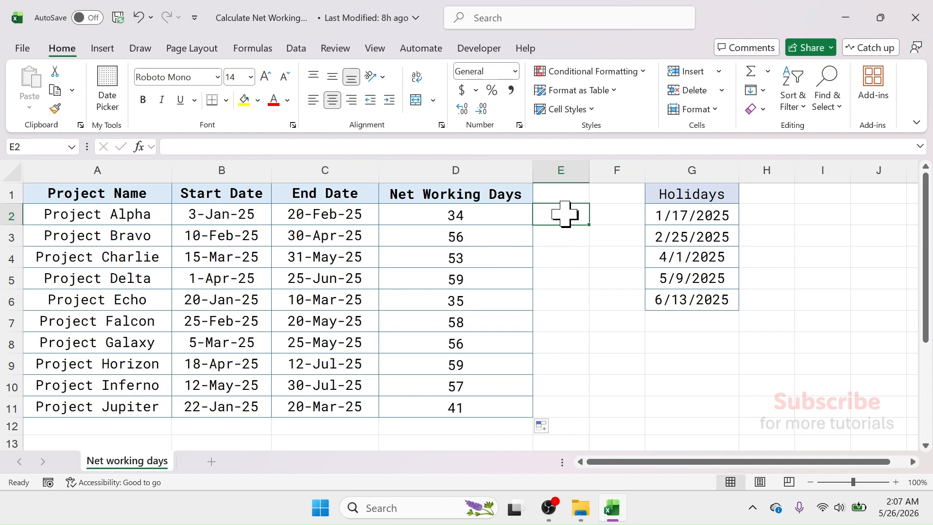
text(=)
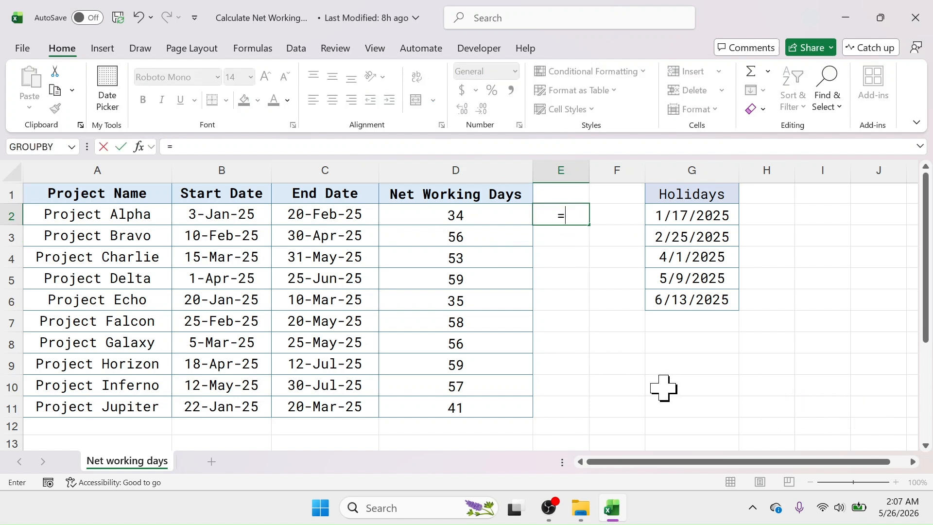
text(NET)
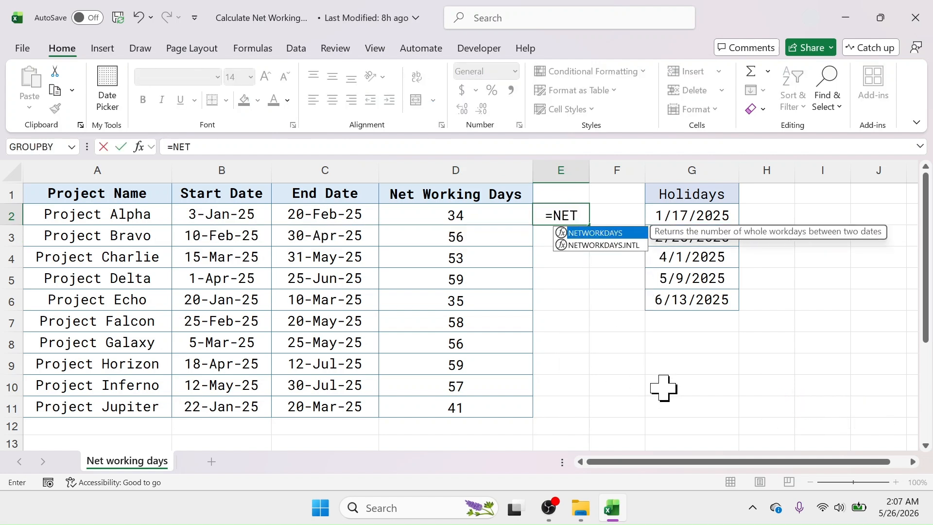
double_click(614, 245)
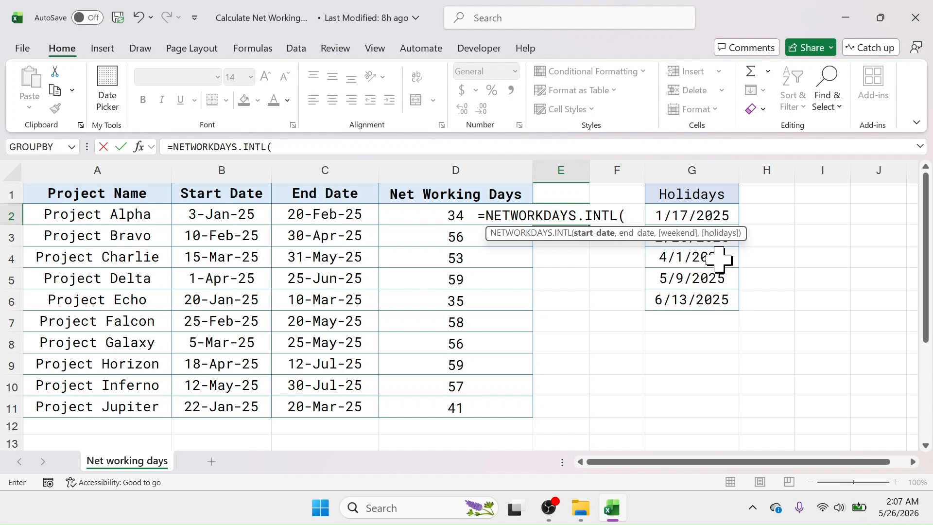
click(240, 210)
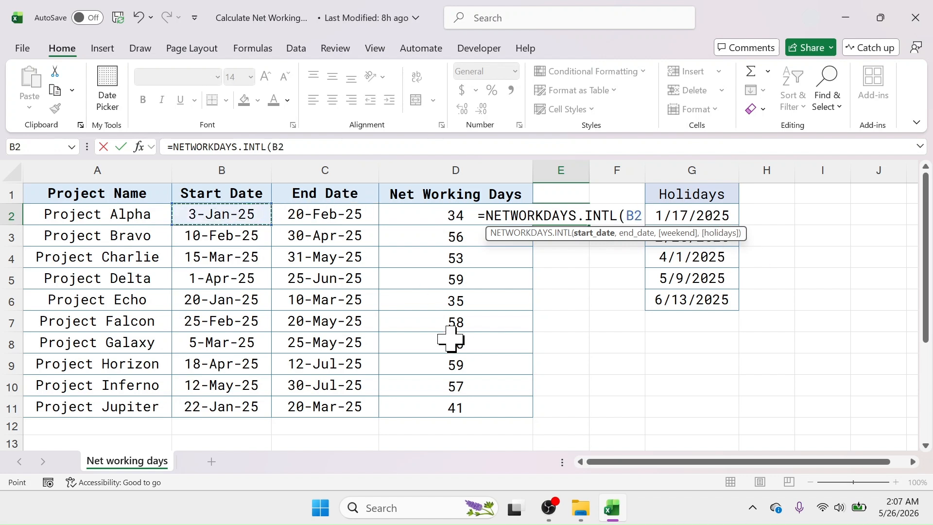
text(,)
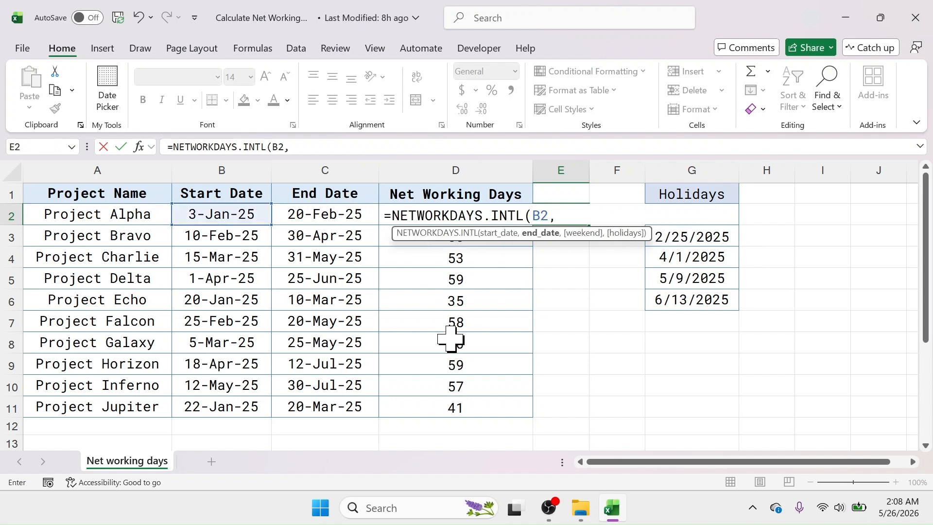
click(355, 216)
text(,)
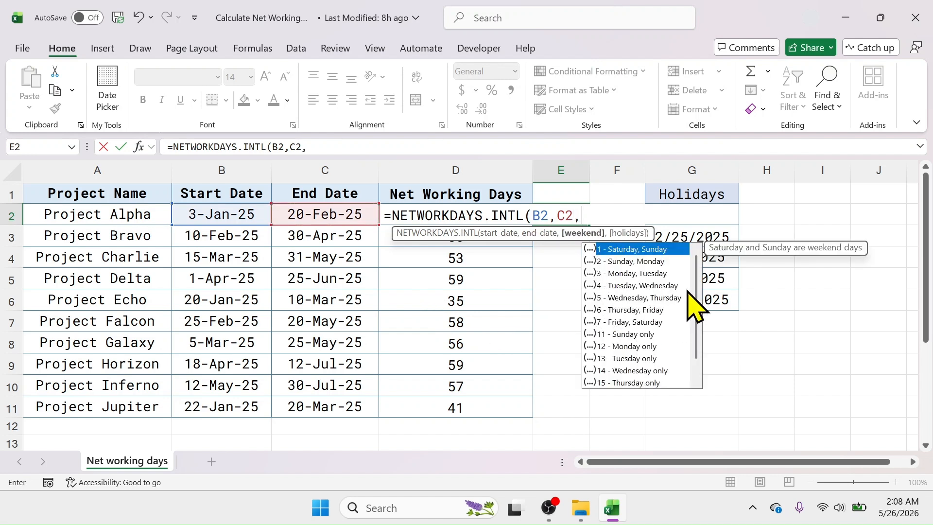
- Set the weekend argument to 17 (Saturday only), add $G$2:$G$6 as the holidays, and complete the E2 formula
drag(697, 286, 696, 338)
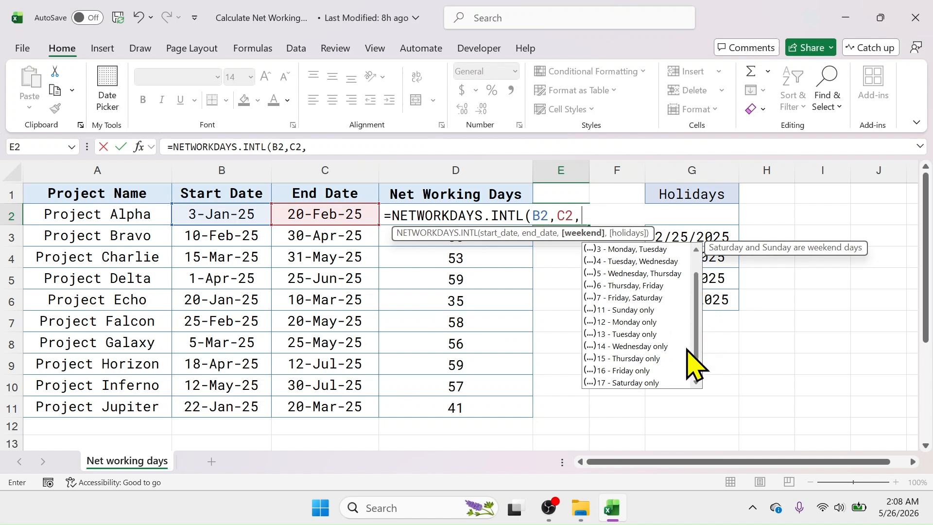
double_click(630, 383)
text(,)
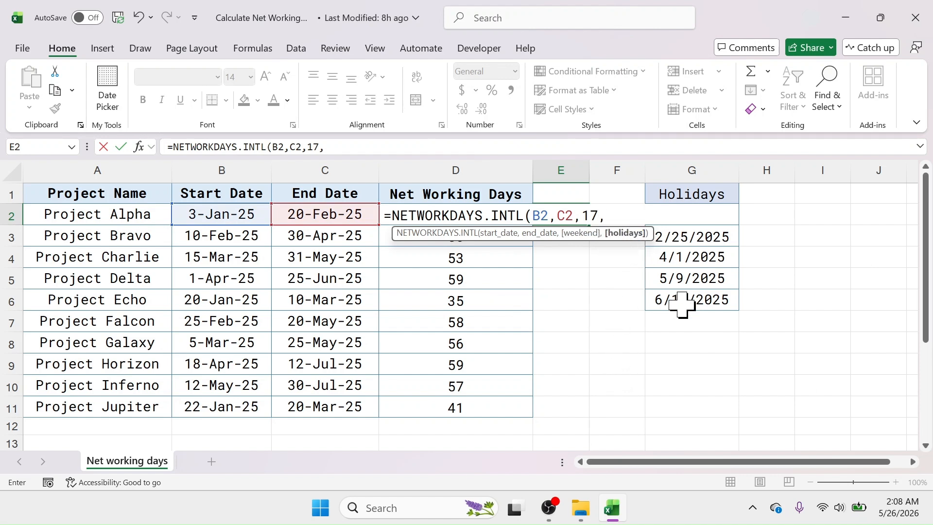
drag(703, 302, 705, 217)
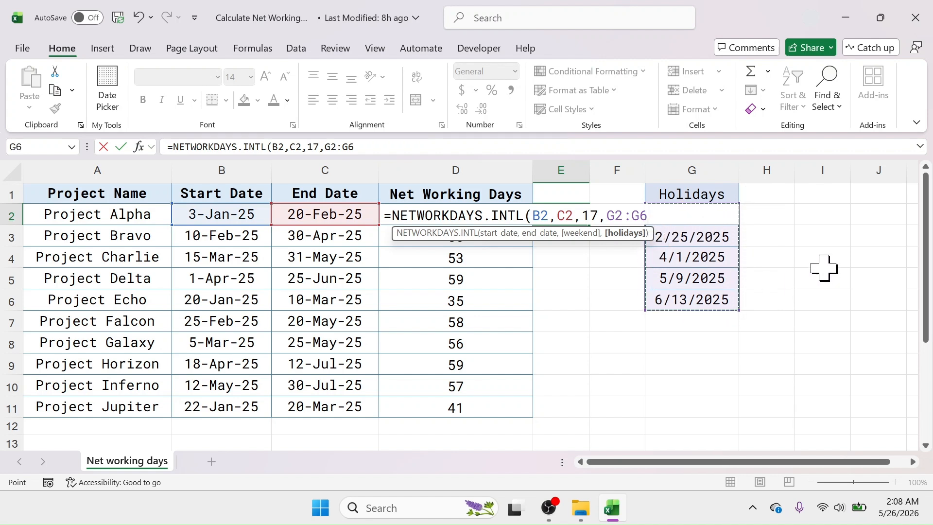
key(F4)
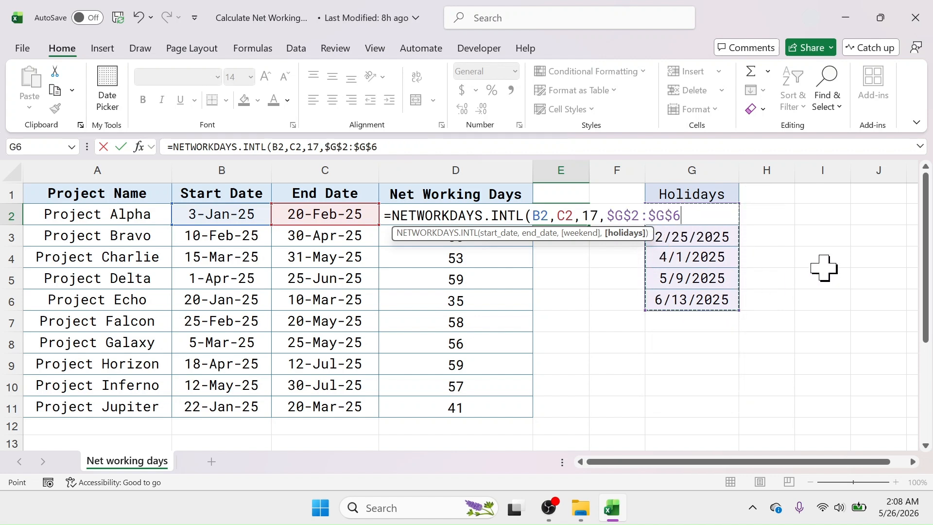
text())
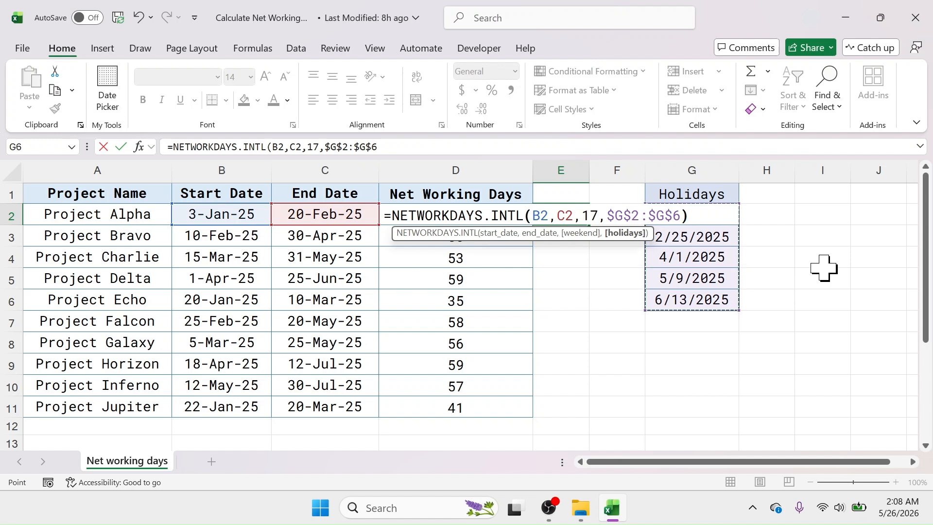
key(Return)
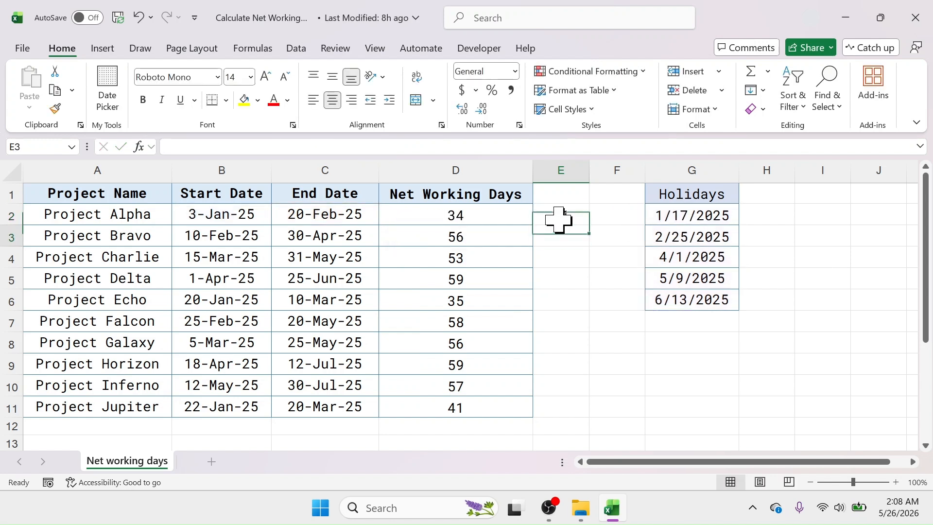
- Fill the NETWORKDAYS.INTL formula from E2 down to E11 and check a copied formula
click(560, 217)
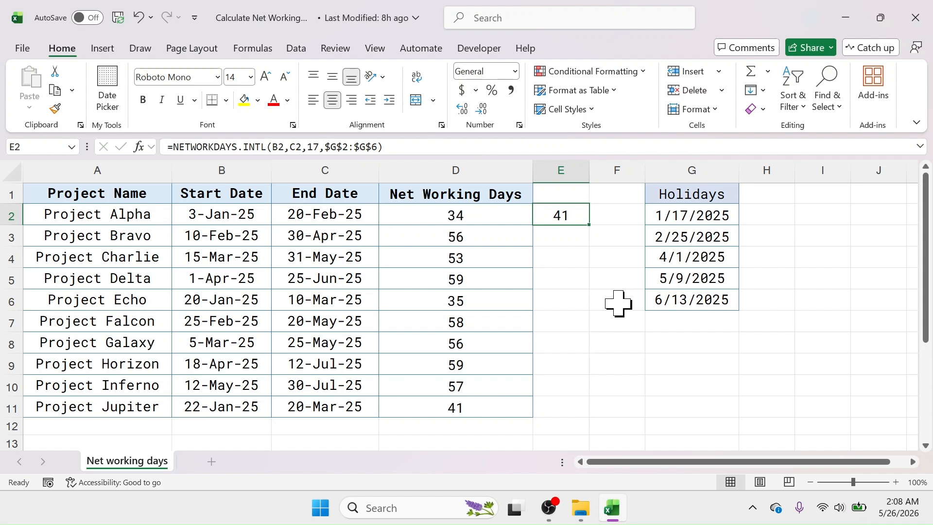
drag(590, 225, 577, 411)
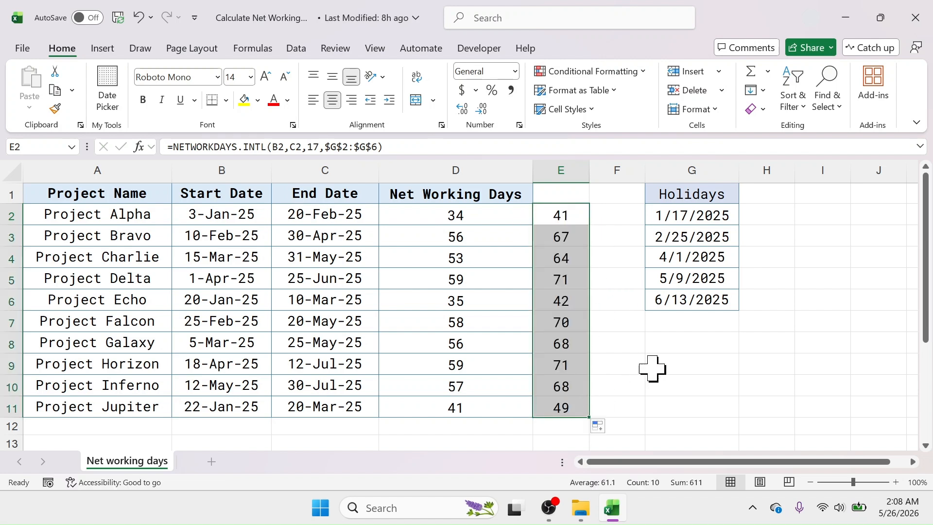
click(576, 303)
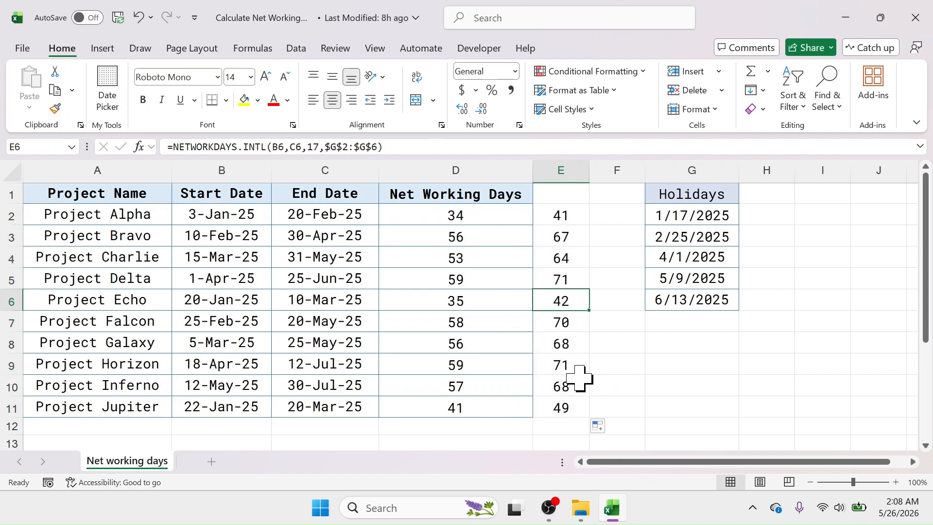
click(709, 346)
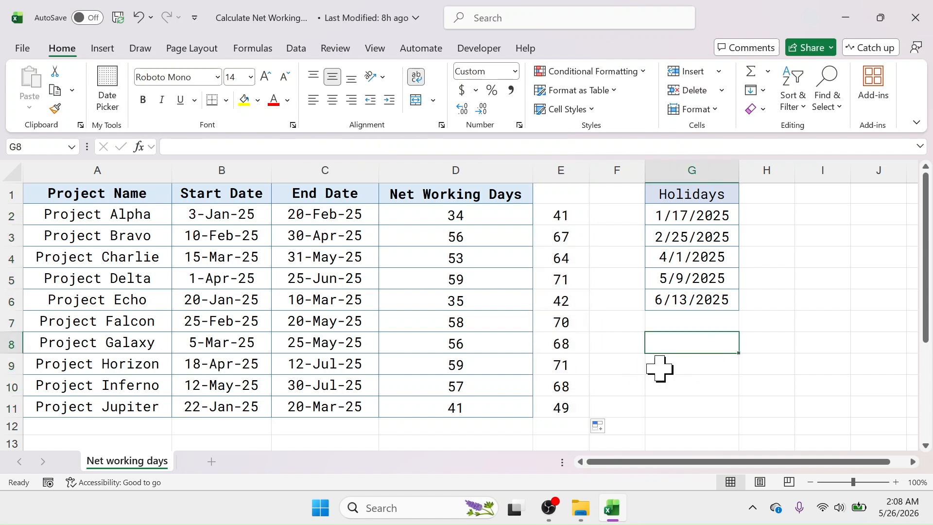